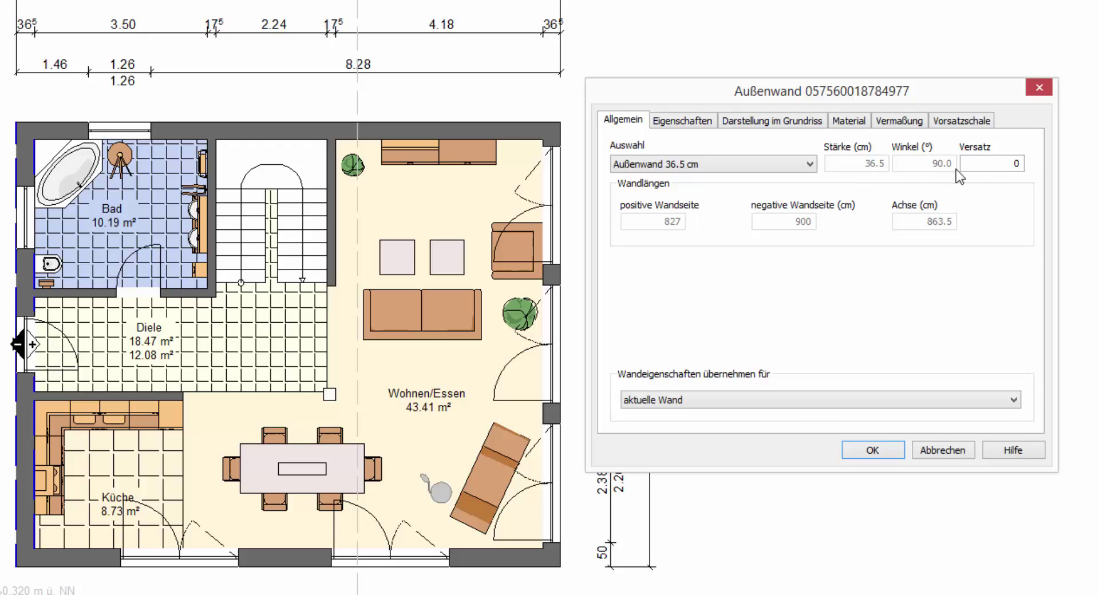
- Select the exterior wall's offset value of 0 and open the 'Wandeigenschaften übernehmen für' scope list
{"action": "left_click_drag", "start_coordinate": [990, 165], "coordinate": [1024, 165]}
{"action": "left_click", "coordinate": [1014, 400]}
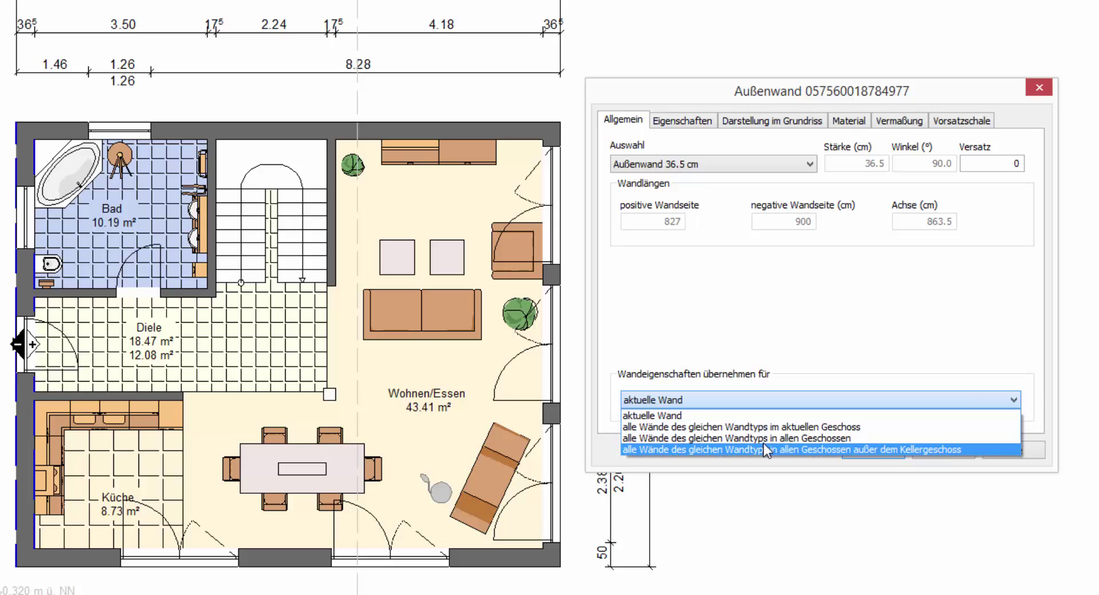
- Close the scope list, leaving 'aktuelle Wand' so only the current wall is affected
{"action": "left_click", "coordinate": [716, 414]}
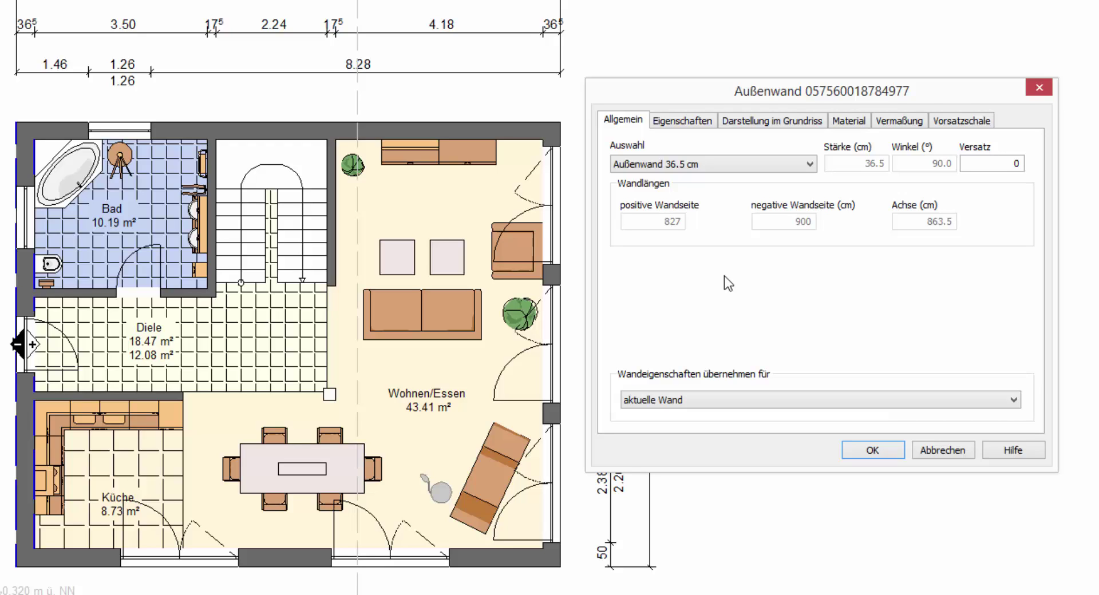
- Change the exterior wall type to Klinkerwand 46.0 cm and confirm it
{"action": "left_click", "coordinate": [809, 162]}
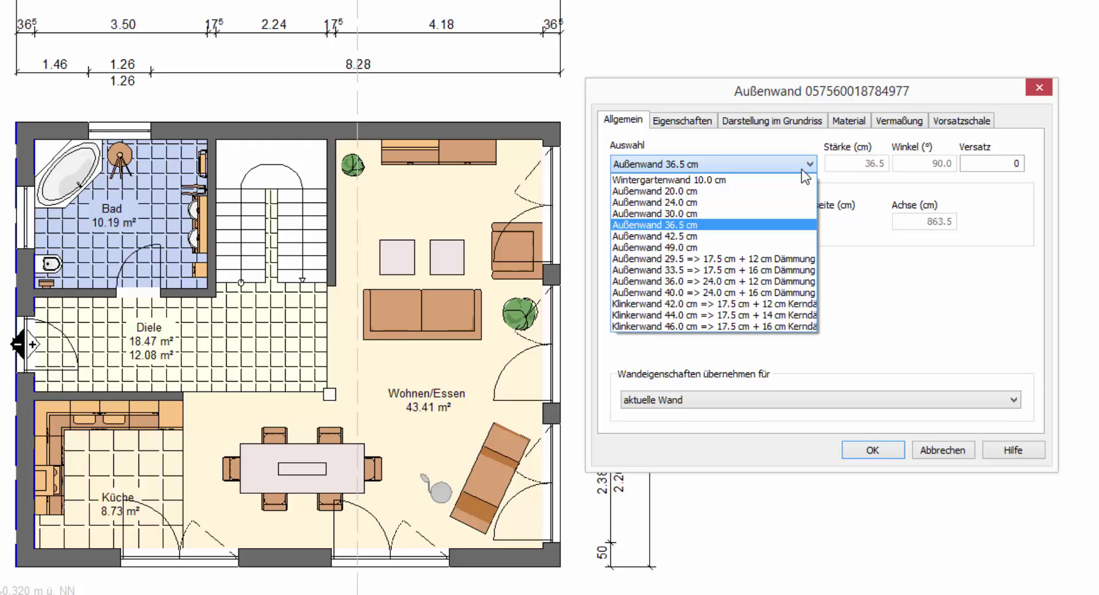
{"action": "left_click", "coordinate": [753, 325]}
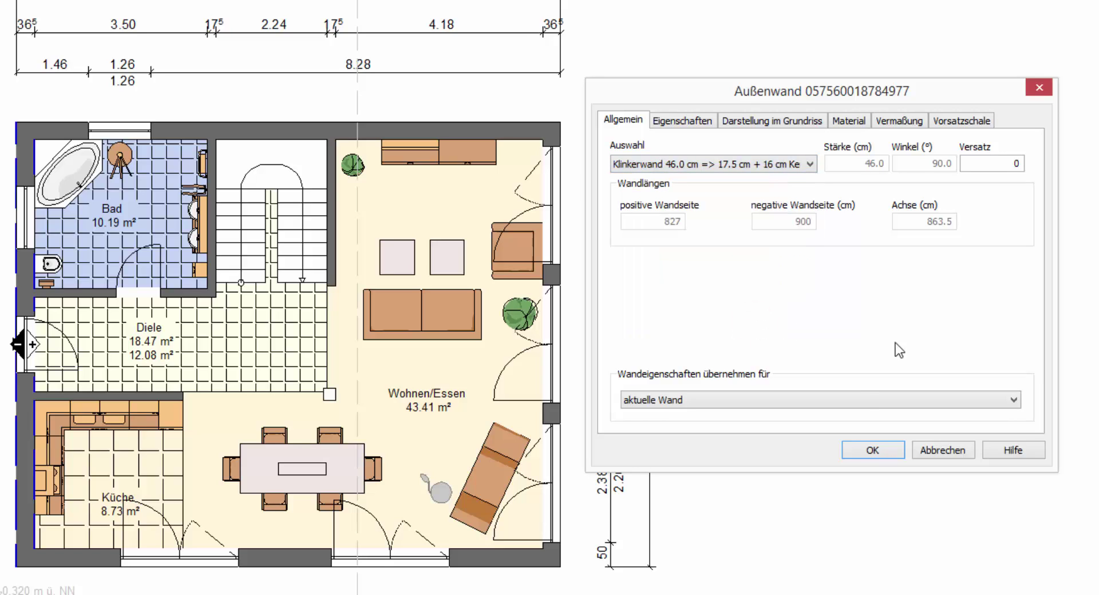
{"action": "left_click", "coordinate": [875, 449]}
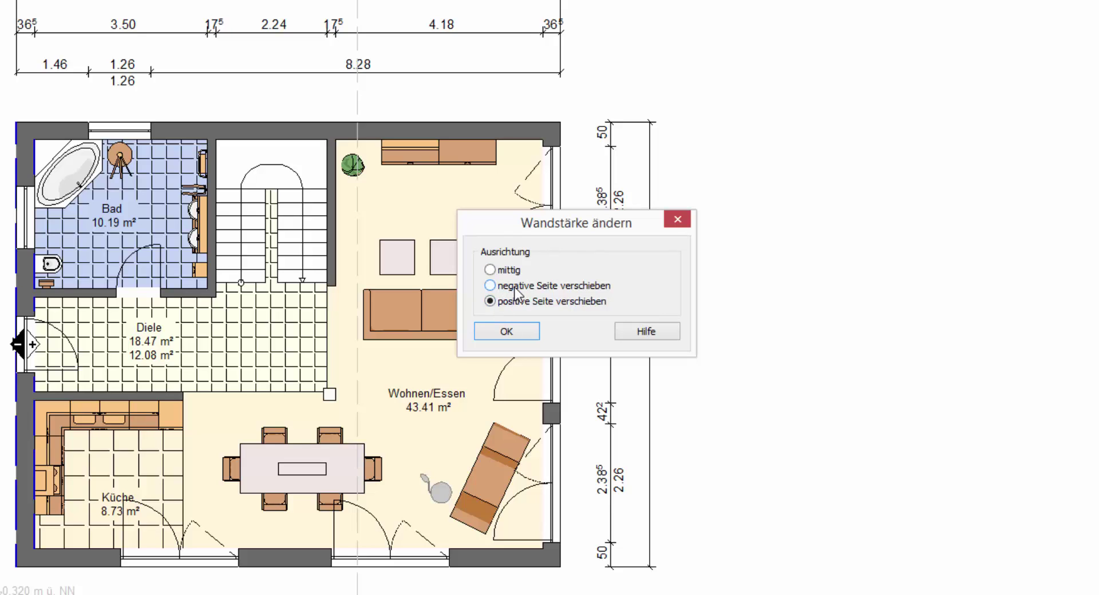
- Choose 'negative Seite verschieben' so the wall thickens toward its negative side, and confirm
{"action": "left_click", "coordinate": [515, 289]}
{"action": "left_click", "coordinate": [509, 320]}
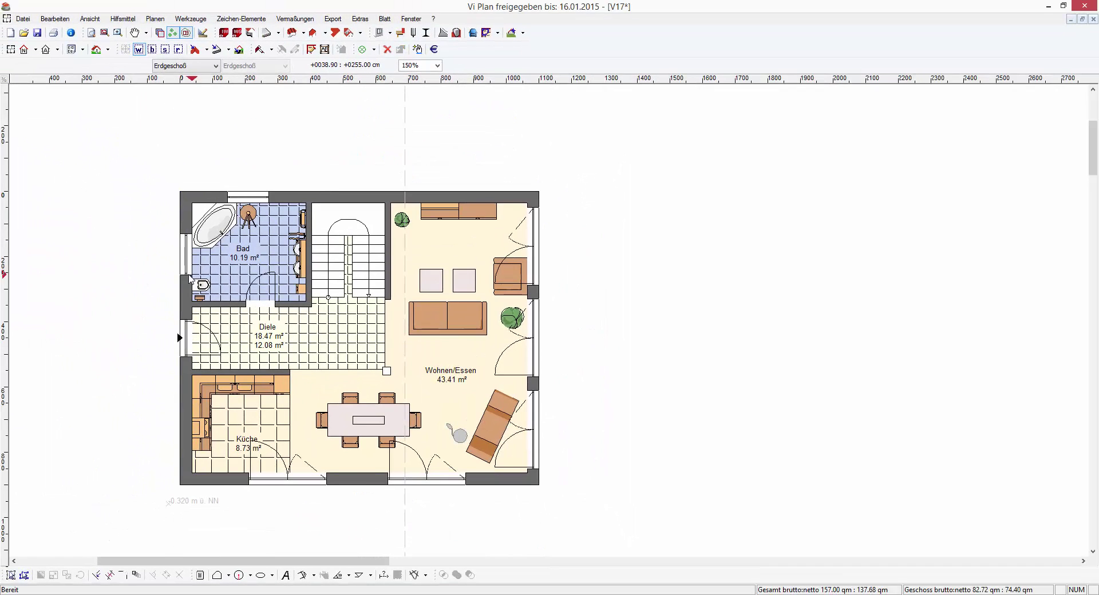
- In the left wall's properties, choose Klinkerwand 46.0 cm for all same-type walls except the basement
{"action": "double_click", "coordinate": [186, 274]}
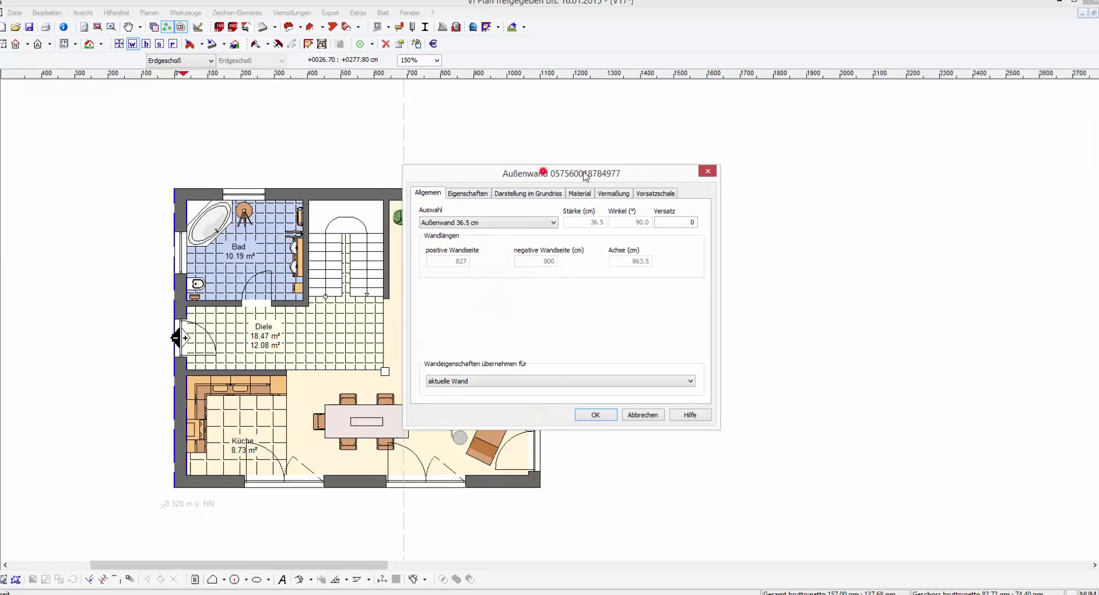
{"action": "left_click_drag", "start_coordinate": [543, 177], "coordinate": [696, 178]}
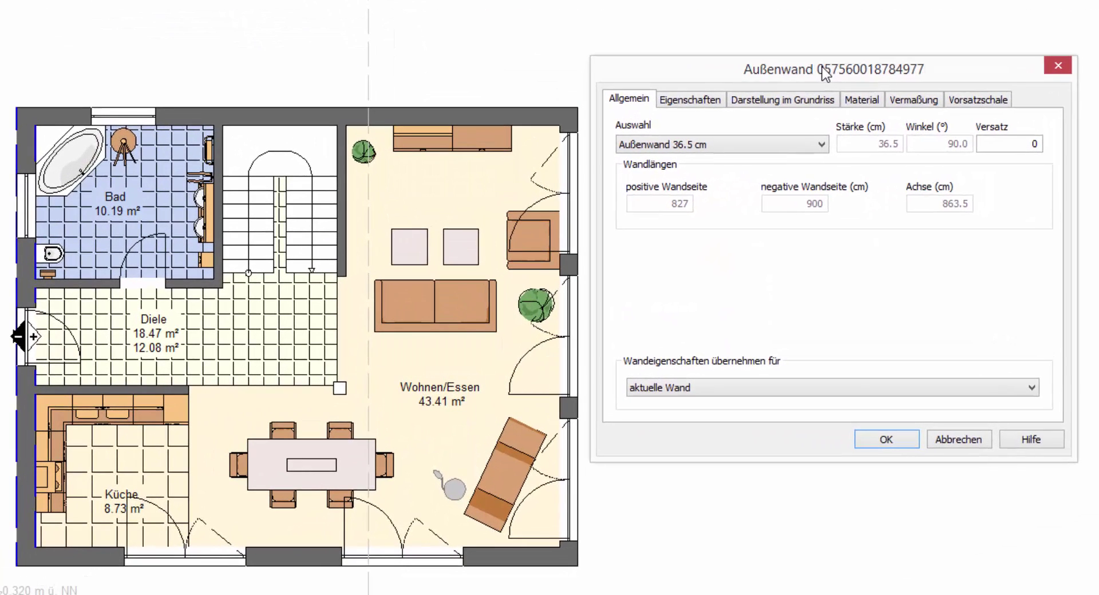
{"action": "left_click_drag", "start_coordinate": [822, 73], "coordinate": [819, 72]}
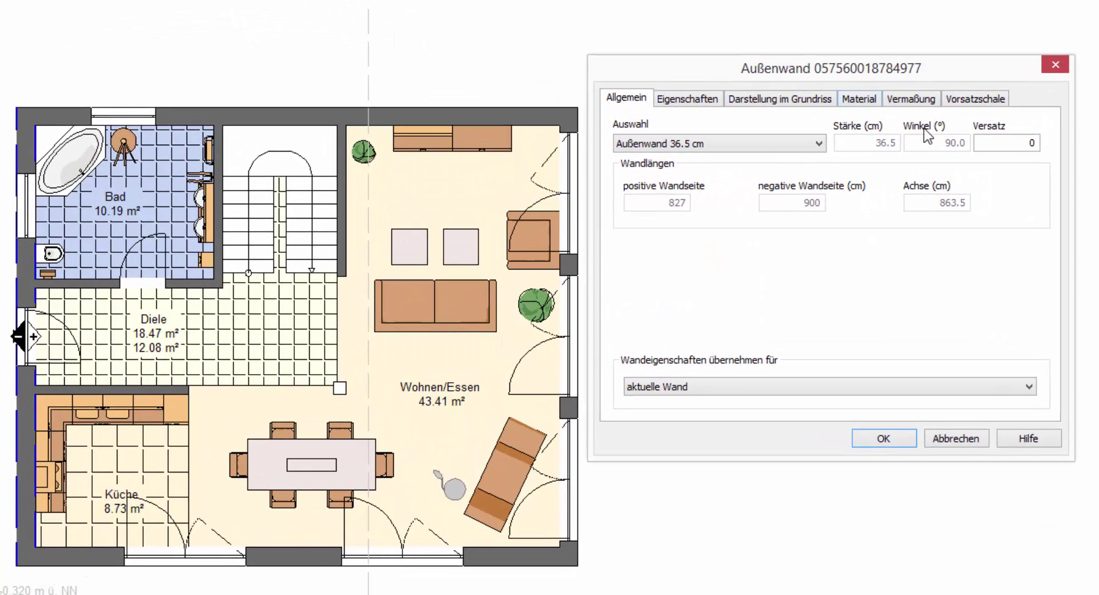
{"action": "left_click", "coordinate": [819, 143]}
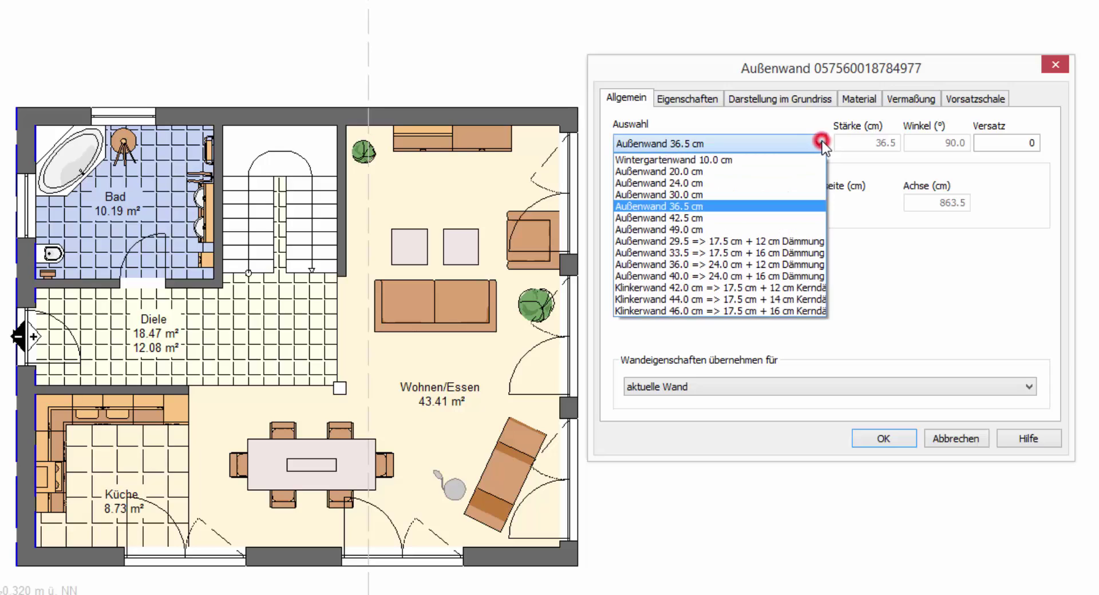
{"action": "left_click", "coordinate": [732, 312]}
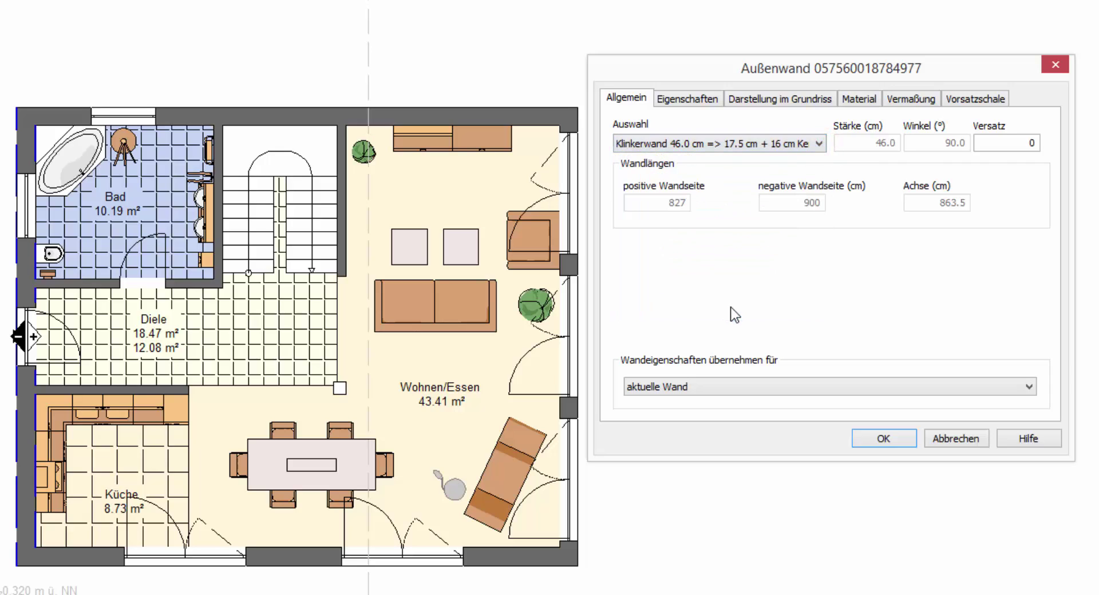
{"action": "left_click", "coordinate": [1022, 387]}
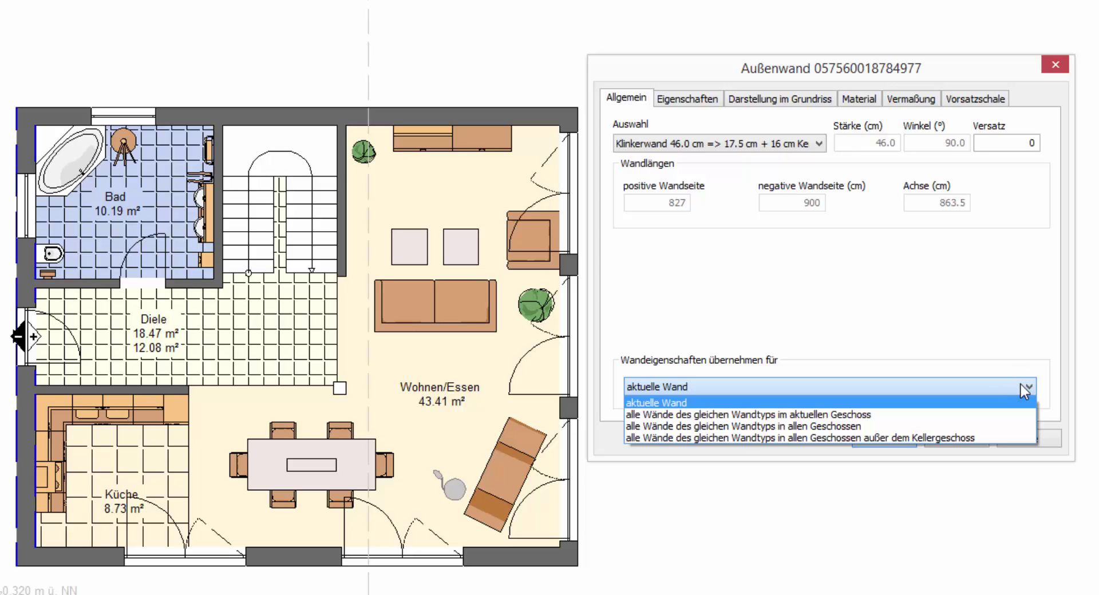
{"action": "left_click", "coordinate": [957, 437]}
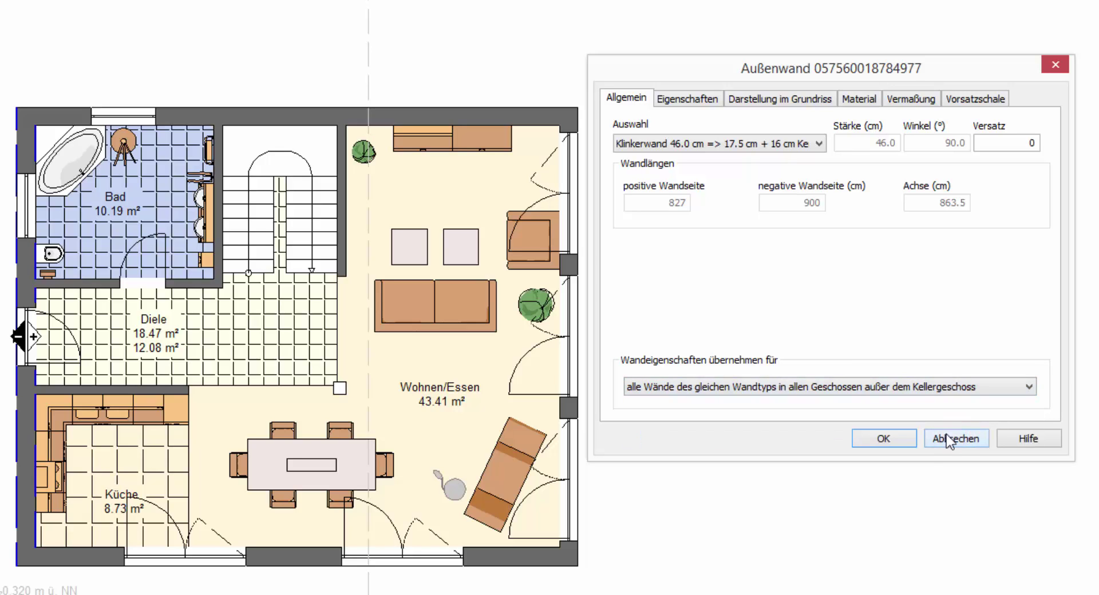
- Confirm, thicken toward the negative side, and accept the Übernahmeoptionen to update matching walls
{"action": "left_click", "coordinate": [893, 434]}
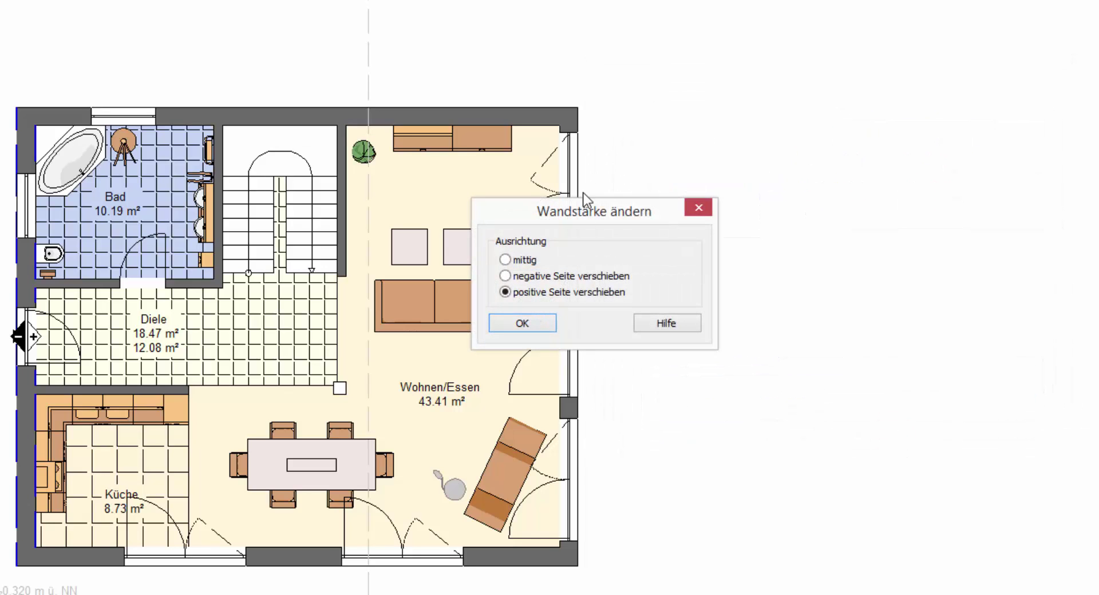
{"action": "left_click", "coordinate": [552, 276]}
{"action": "left_click", "coordinate": [522, 323]}
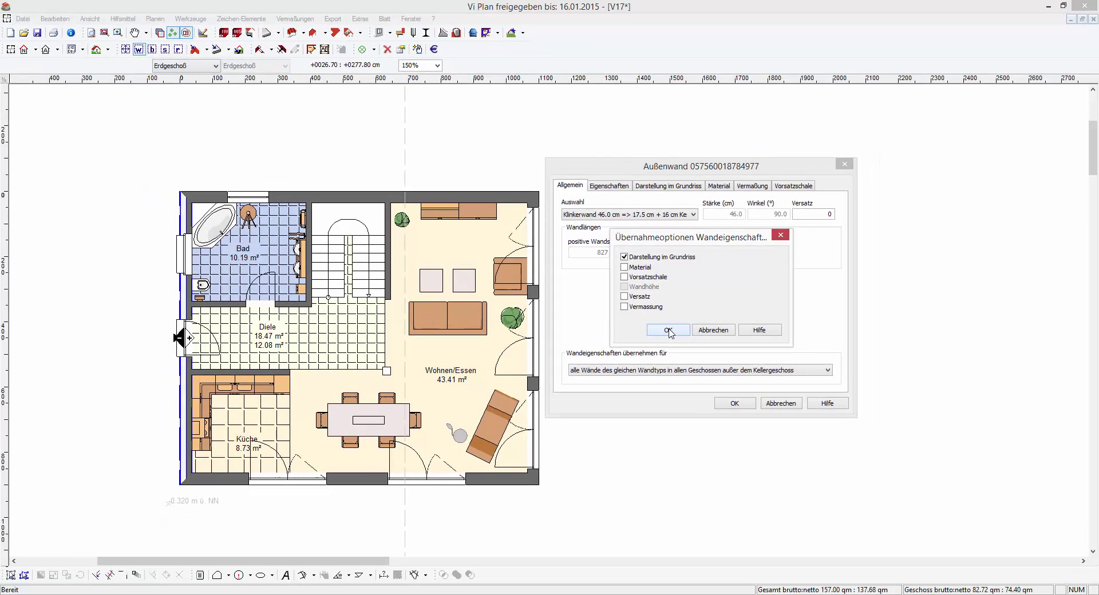
{"action": "left_click", "coordinate": [694, 329]}
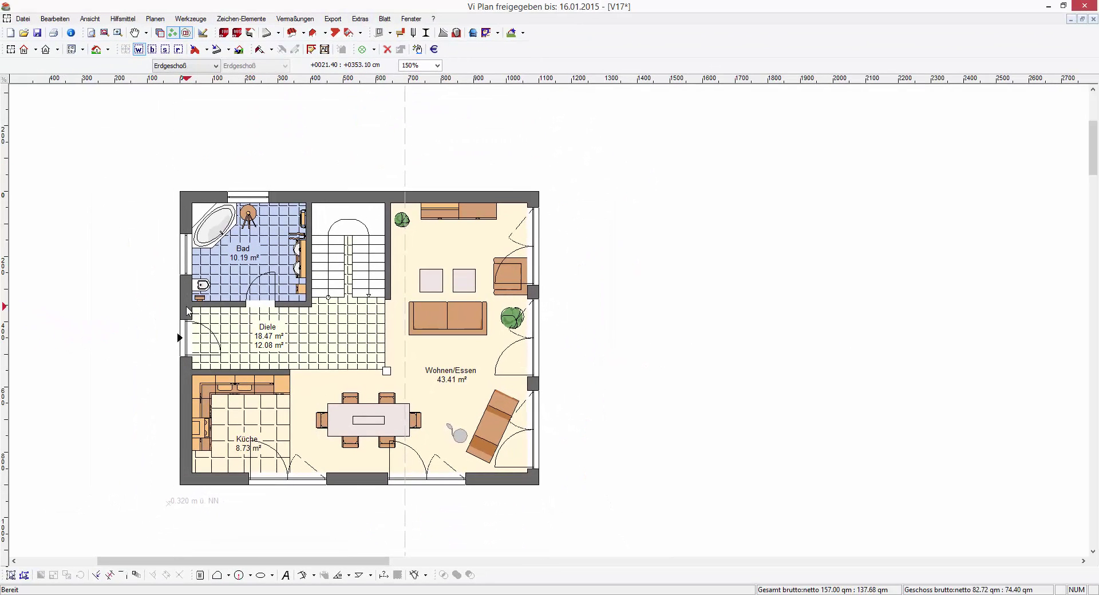
- Set the left wall to Klinkerwand 46.0 cm with Versatz 10, scoped to same-type walls except the basement
{"action": "double_click", "coordinate": [188, 312]}
{"action": "left_click", "coordinate": [539, 226]}
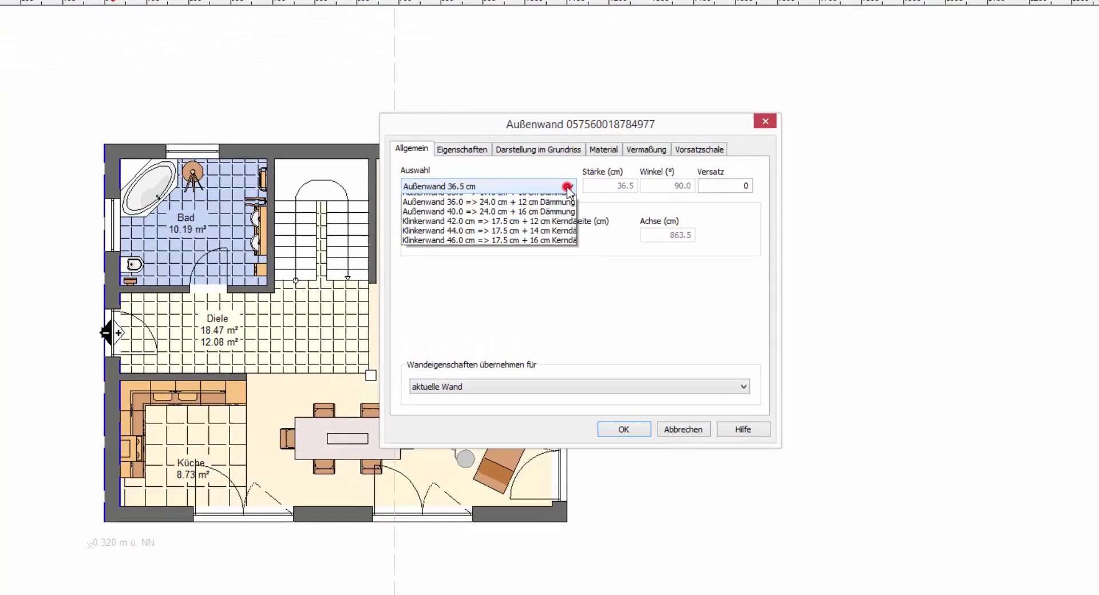
{"action": "left_click", "coordinate": [543, 317]}
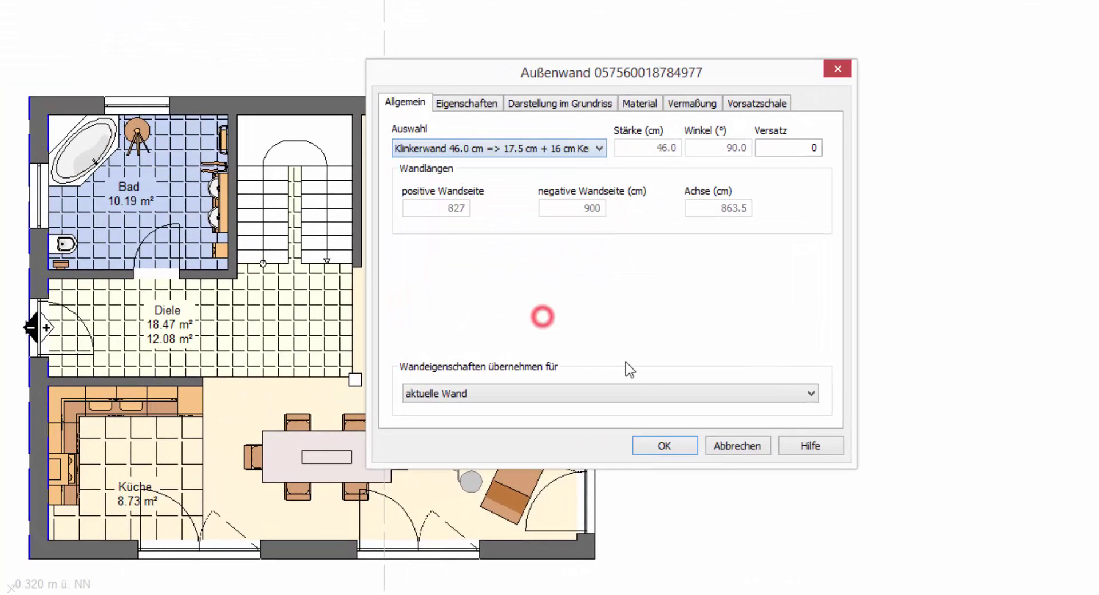
{"action": "left_click", "coordinate": [651, 390]}
{"action": "left_click", "coordinate": [655, 442]}
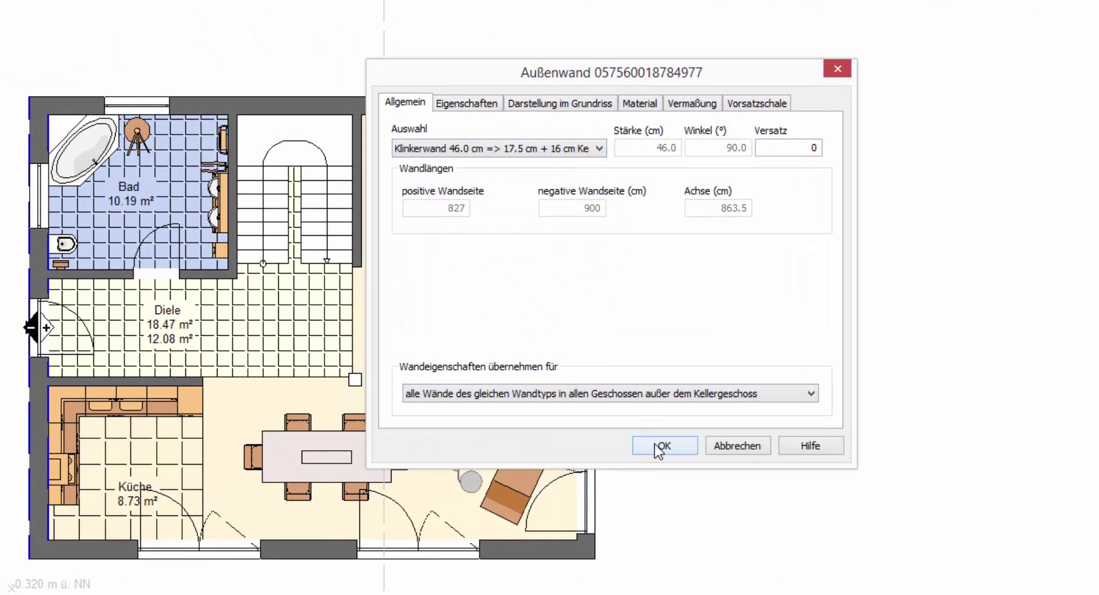
{"action": "double_click", "coordinate": [789, 146]}
{"action": "left_click_drag", "start_coordinate": [634, 77], "coordinate": [879, 67]}
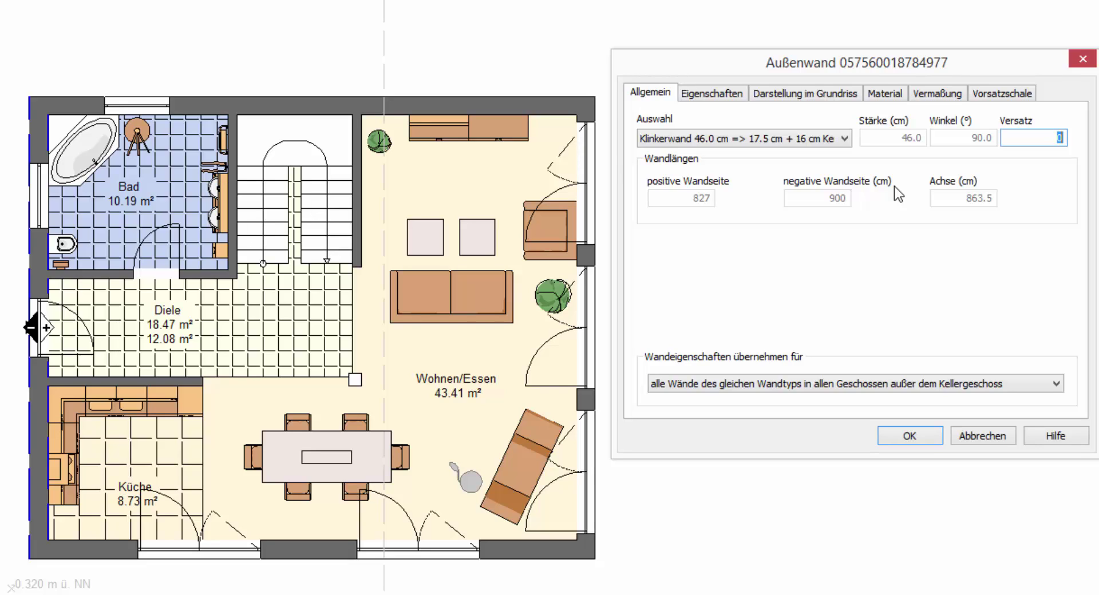
{"action": "type", "text": "10"}
- Confirm with 'negative Seite verschieben', tick Versatz in Übernahmeoptionen, and apply to all matching walls
{"action": "left_click", "coordinate": [912, 436]}
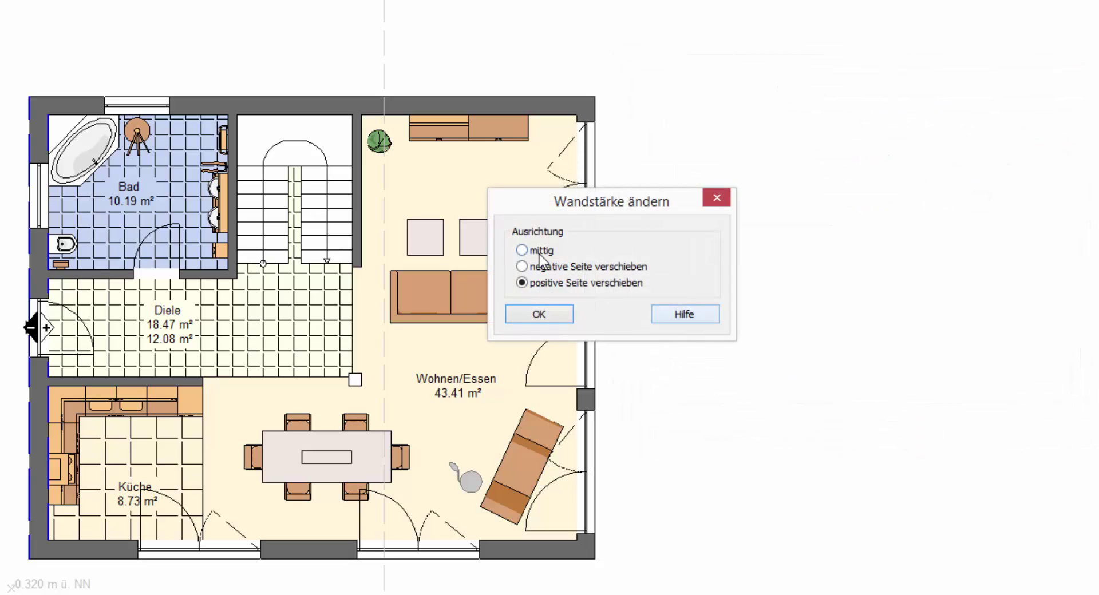
{"action": "left_click", "coordinate": [539, 268]}
{"action": "left_click", "coordinate": [541, 314]}
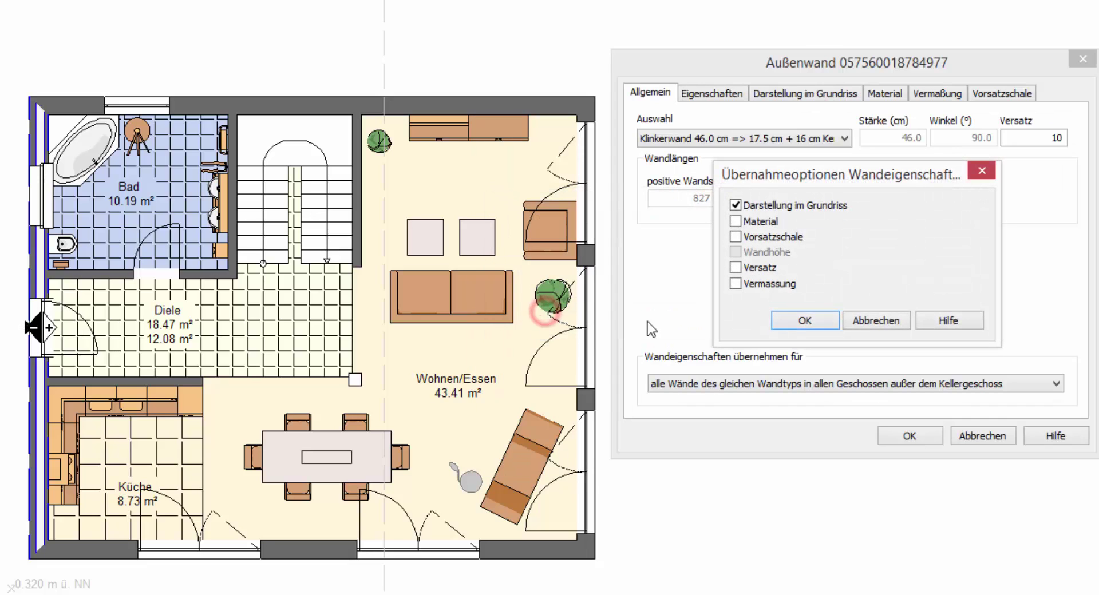
{"action": "left_click", "coordinate": [735, 269]}
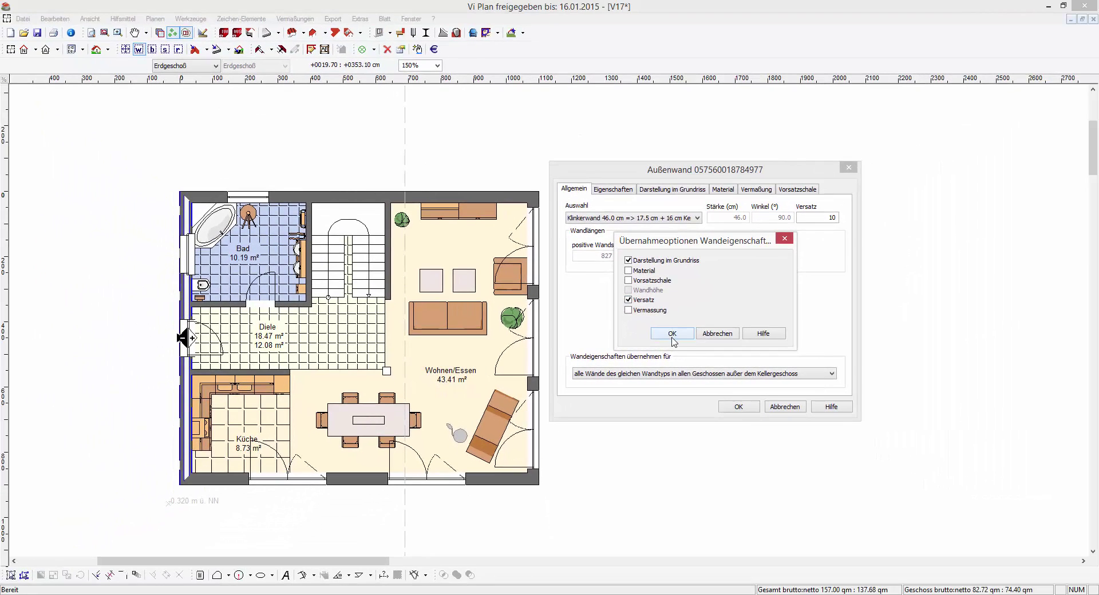
{"action": "left_click", "coordinate": [702, 331]}
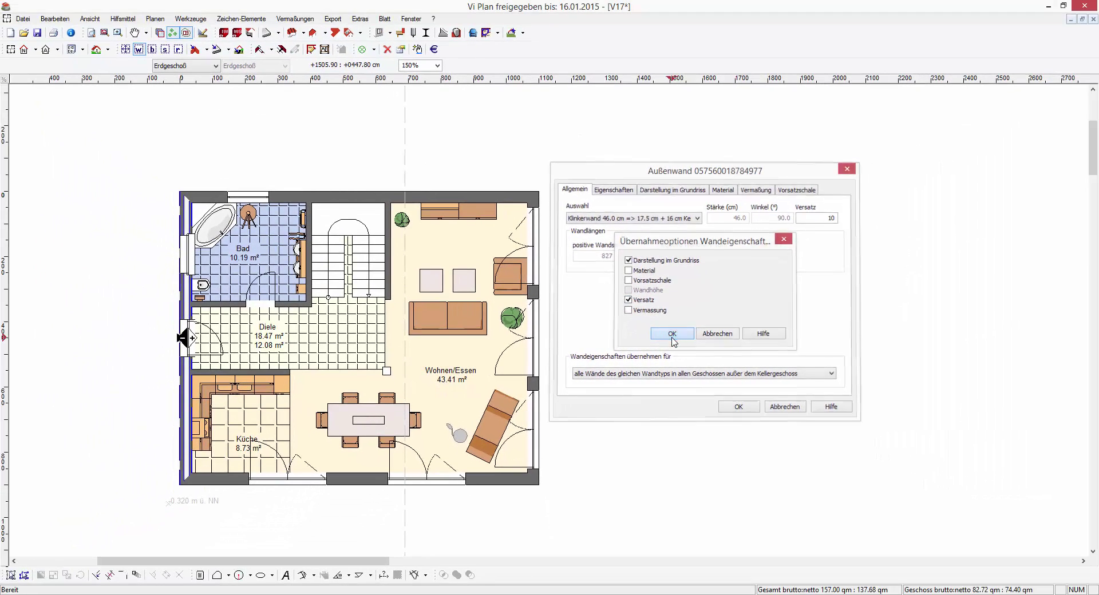